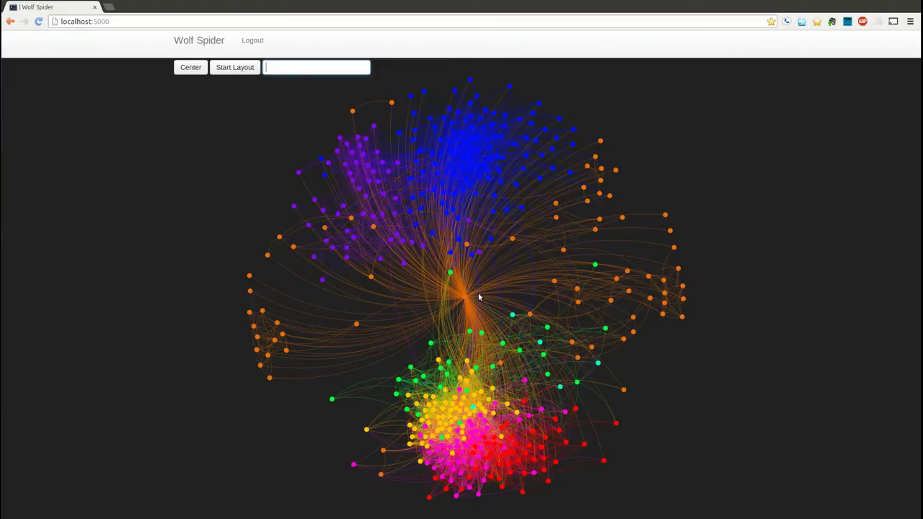
Read node labels, then pan left and zoom in on the orange and green nodes right of the hub
{"action": "mouse_move", "coordinate": [465, 298]}
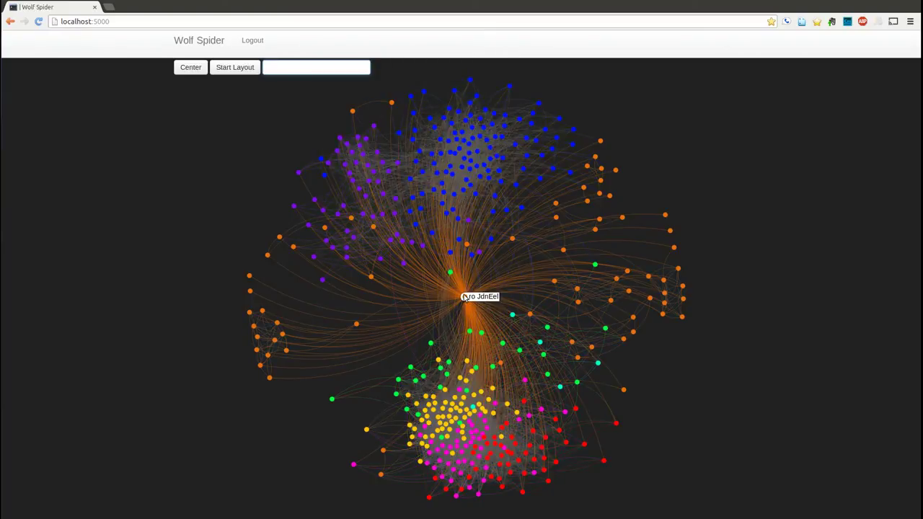
{"action": "mouse_move", "coordinate": [450, 274]}
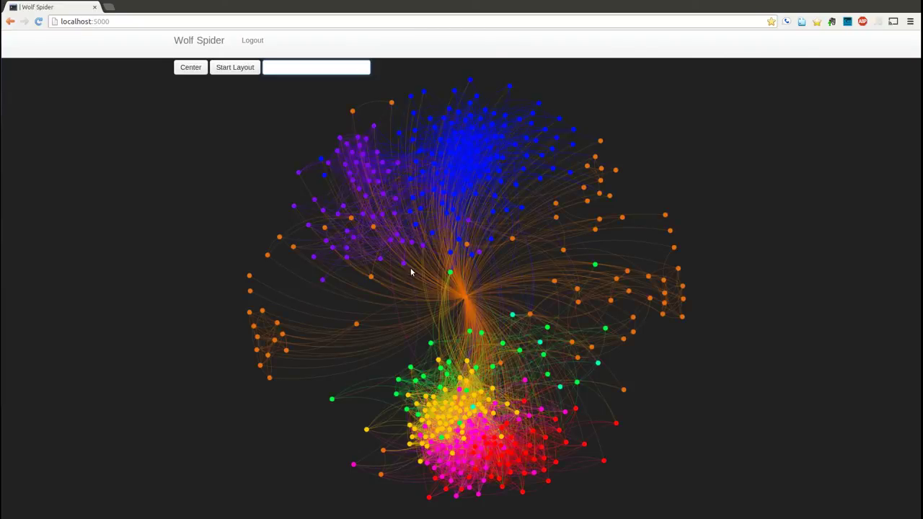
{"action": "mouse_move", "coordinate": [404, 265]}
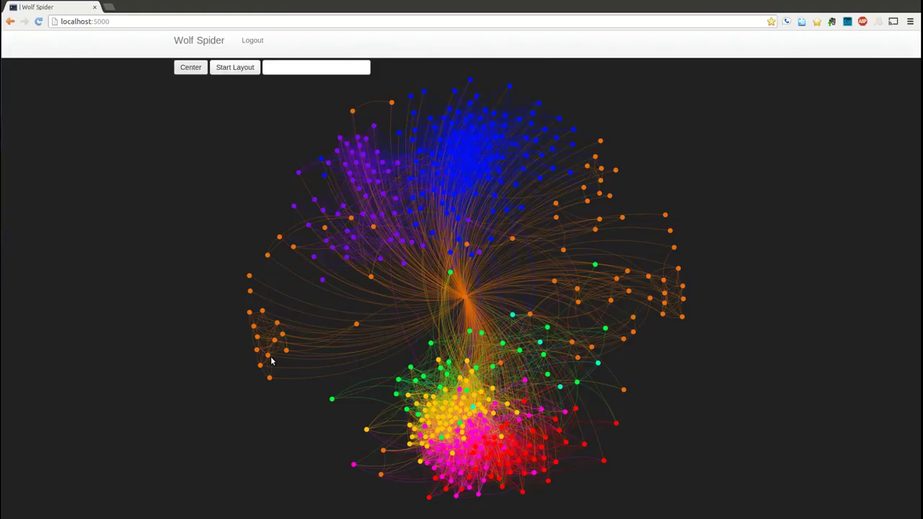
{"action": "scroll", "coordinate": [271, 360], "scroll_direction": "up", "scroll_amount": 5}
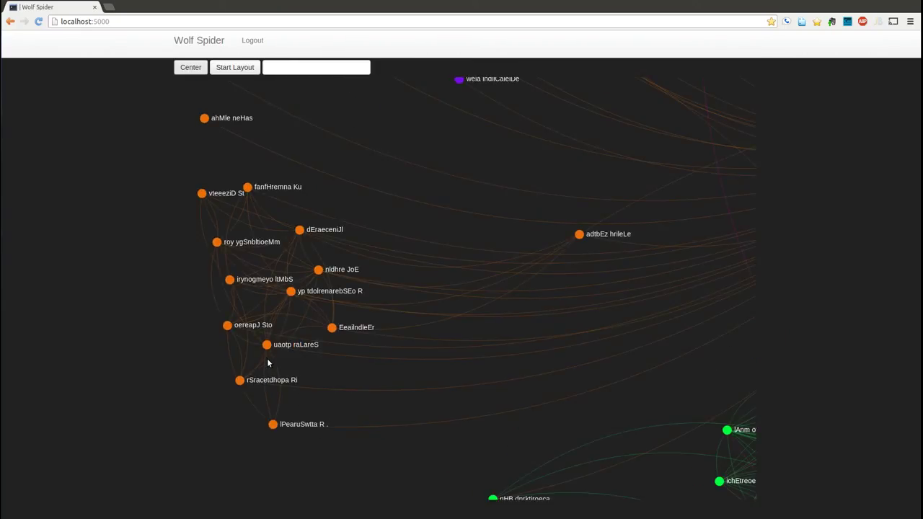
{"action": "scroll", "coordinate": [268, 363], "scroll_direction": "down", "scroll_amount": 5}
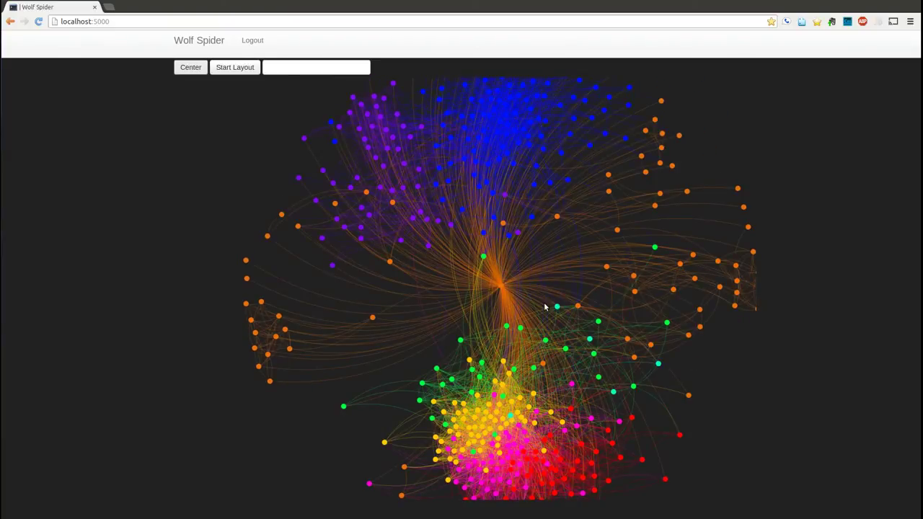
{"action": "left_click_drag", "start_coordinate": [549, 295], "coordinate": [435, 294]}
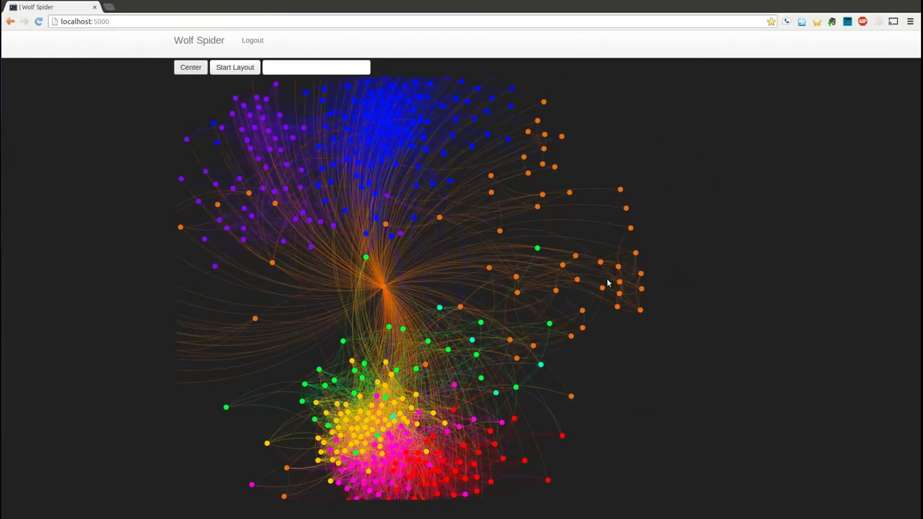
{"action": "scroll", "coordinate": [607, 283], "scroll_direction": "up", "scroll_amount": 5}
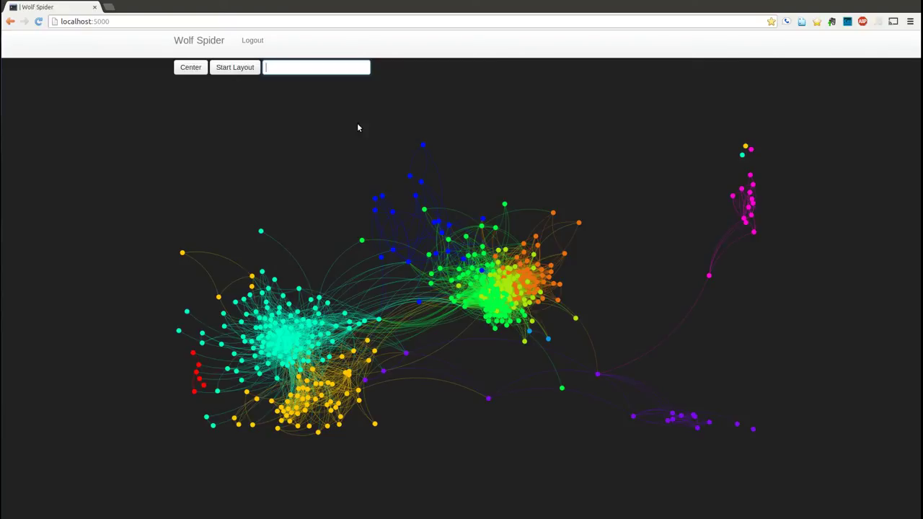
Run the automatic layout until the cyan and green clusters spread apart, then stop it
{"action": "left_click", "coordinate": [236, 69]}
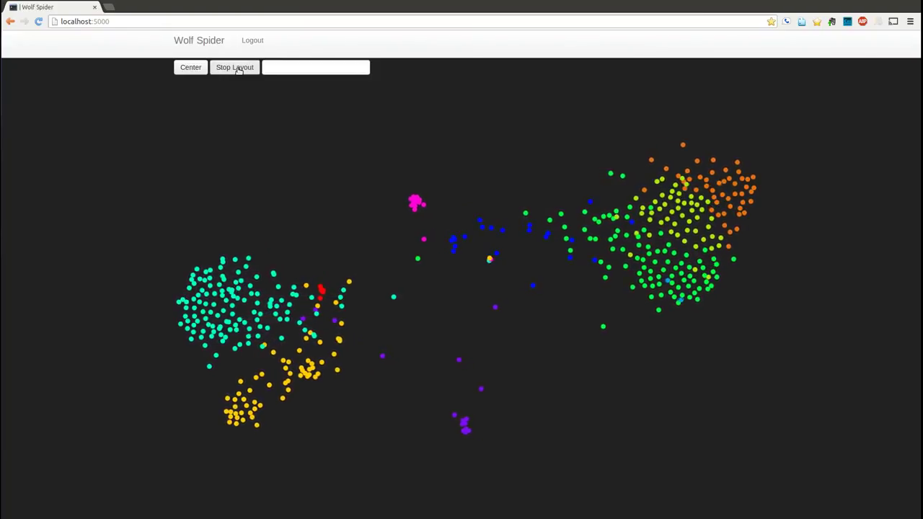
{"action": "left_click", "coordinate": [238, 70]}
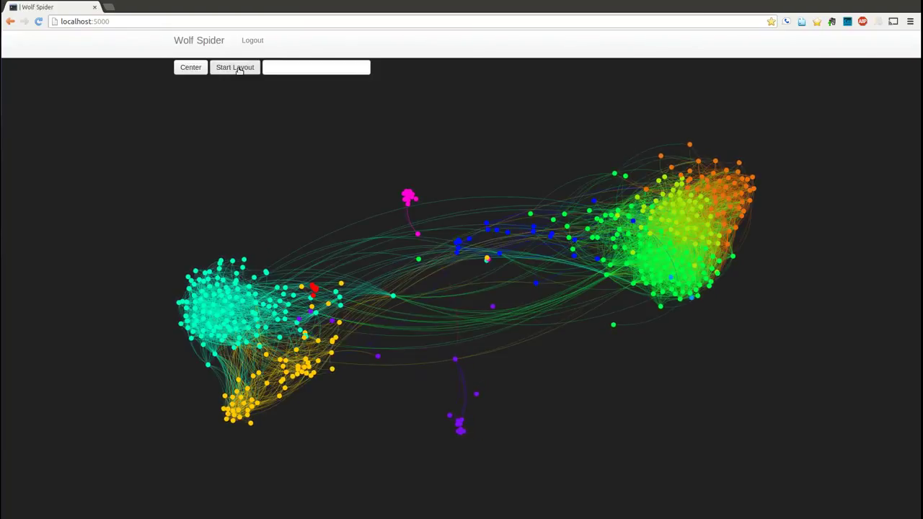
{"action": "left_click", "coordinate": [299, 65]}
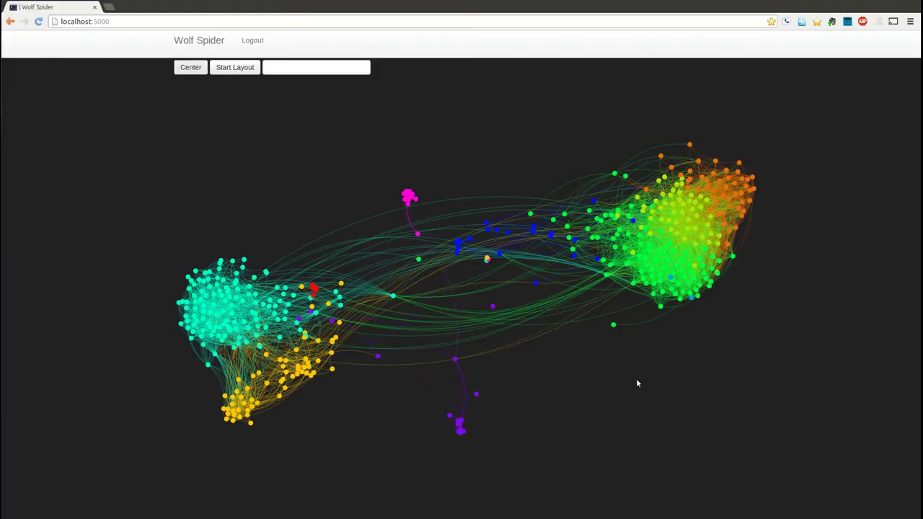
{"action": "mouse_move", "coordinate": [417, 236]}
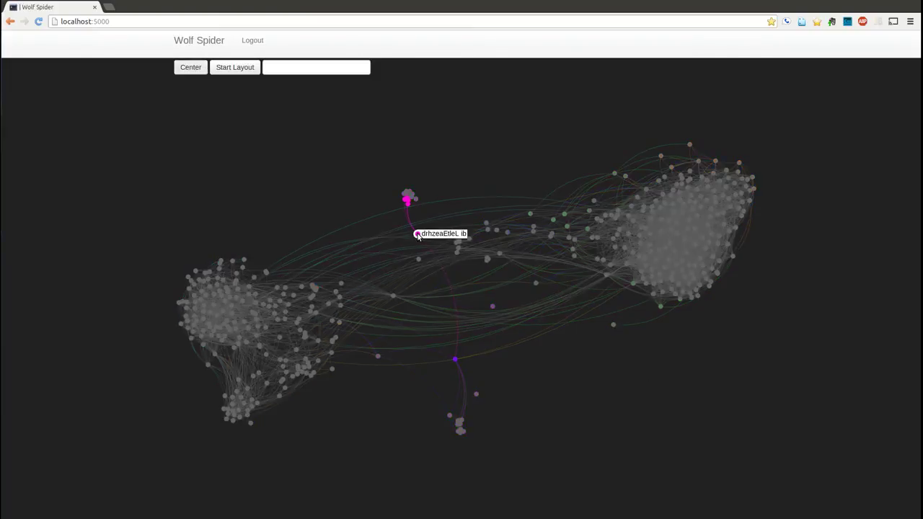
{"action": "mouse_move", "coordinate": [415, 202]}
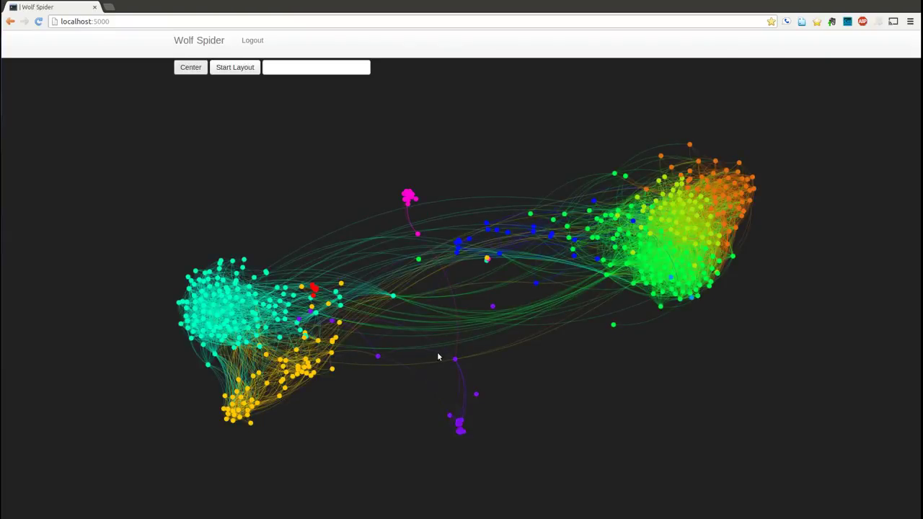
{"action": "mouse_move", "coordinate": [452, 365]}
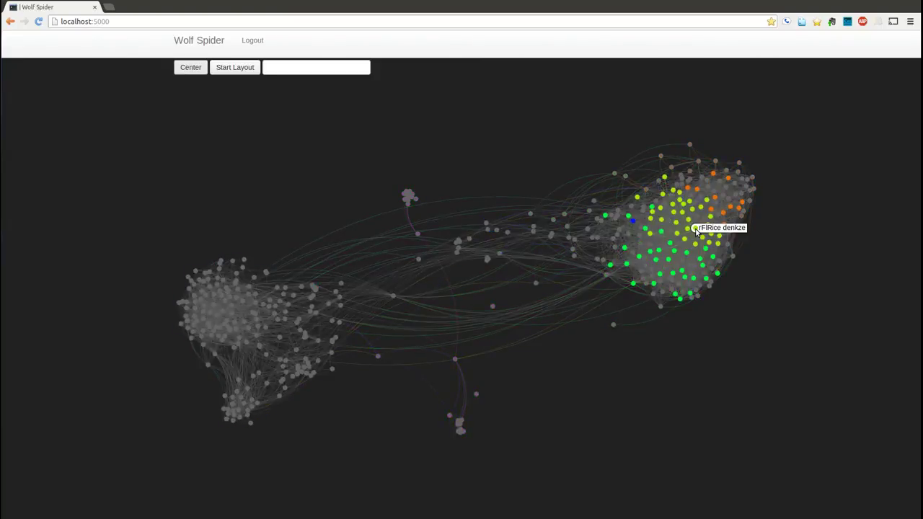
{"action": "mouse_move", "coordinate": [689, 220]}
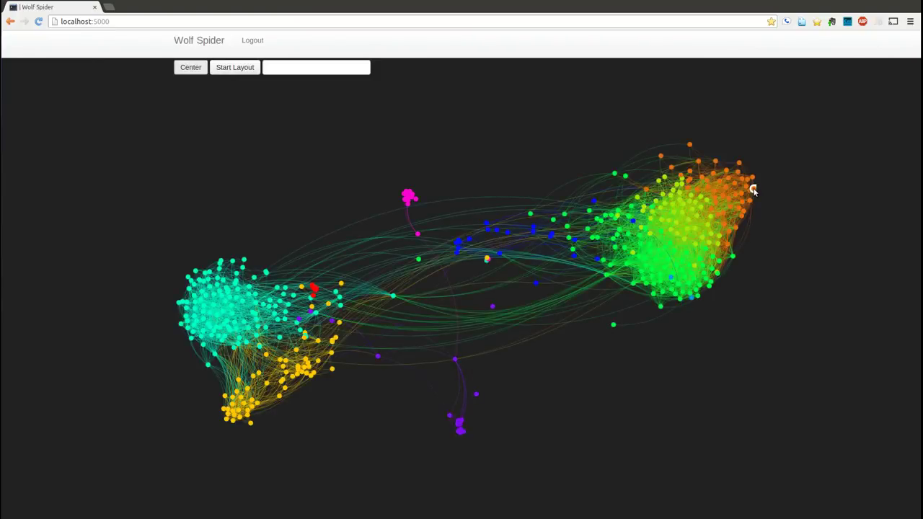
Search the graph for two different people's full names, then for a surname alone
{"action": "mouse_move", "coordinate": [720, 189]}
{"action": "mouse_move", "coordinate": [531, 232]}
{"action": "mouse_move", "coordinate": [536, 283]}
{"action": "left_click", "coordinate": [302, 67]}
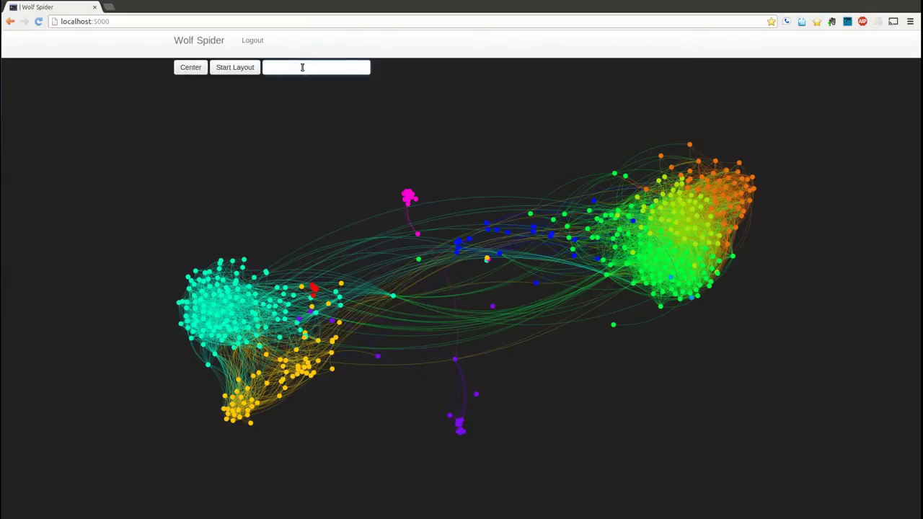
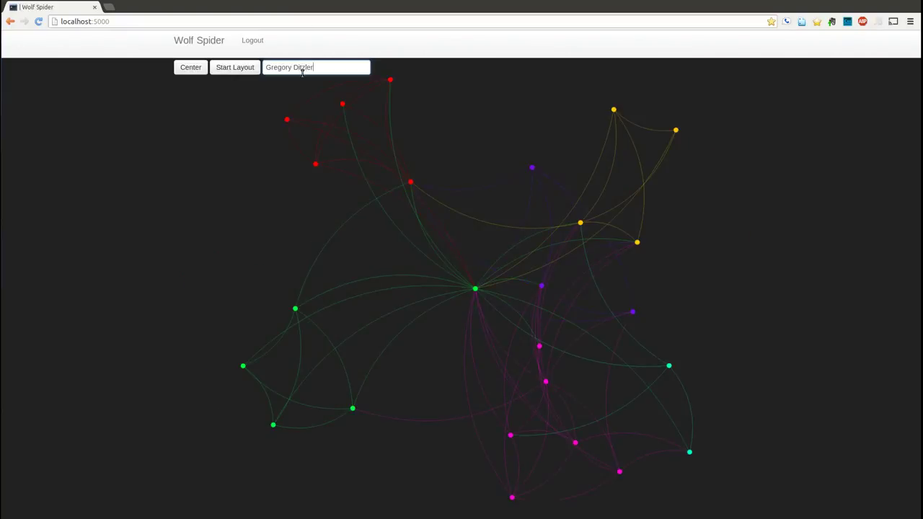
{"action": "mouse_move", "coordinate": [475, 289]}
{"action": "triple_click", "coordinate": [332, 69]}
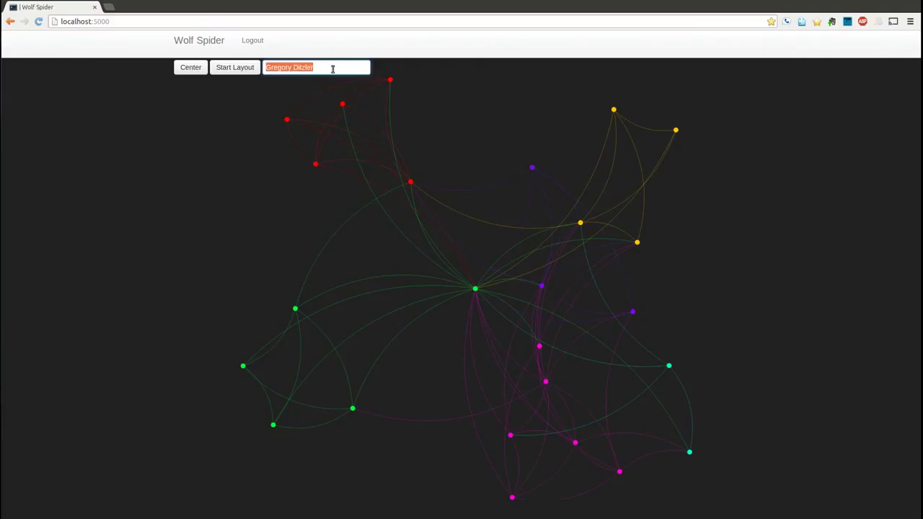
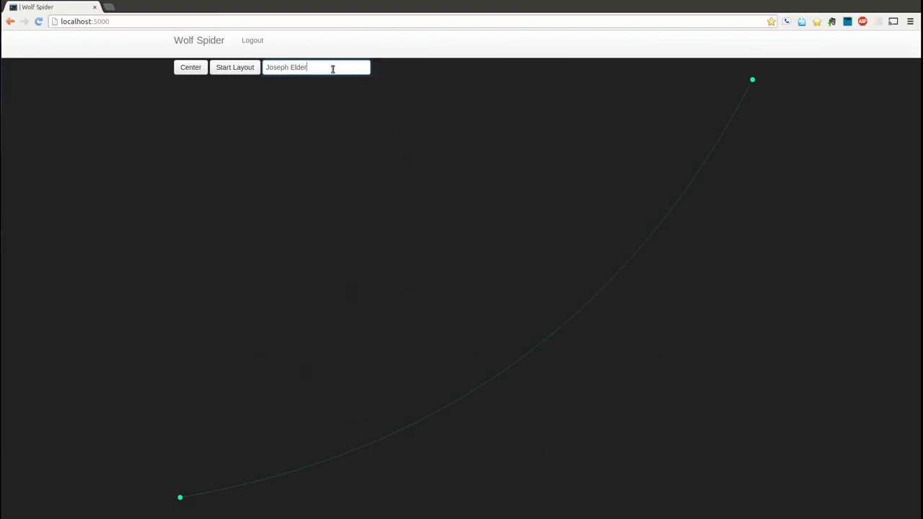
{"action": "triple_click", "coordinate": [332, 69]}
{"action": "type", "text": "Ditzler"}
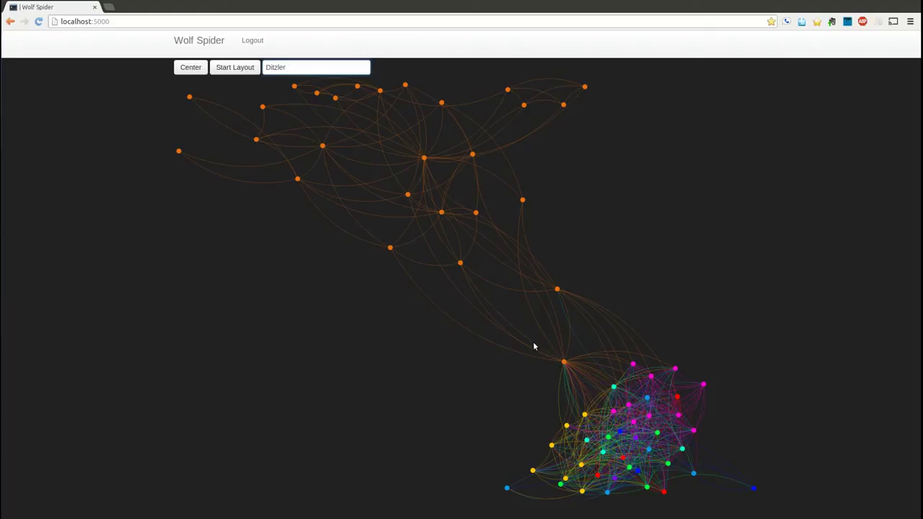
Add the person's first name to the surname query and run the full-name search
{"action": "left_click", "coordinate": [563, 362]}
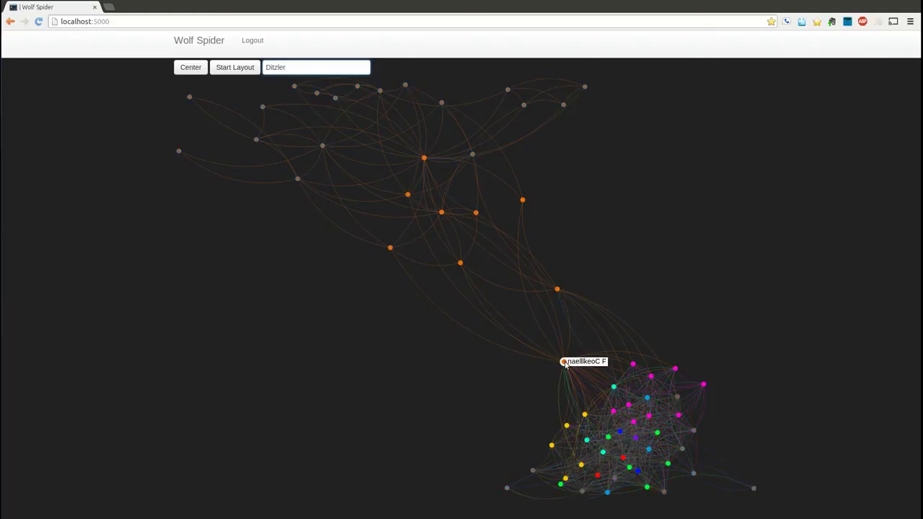
{"action": "mouse_move", "coordinate": [424, 159]}
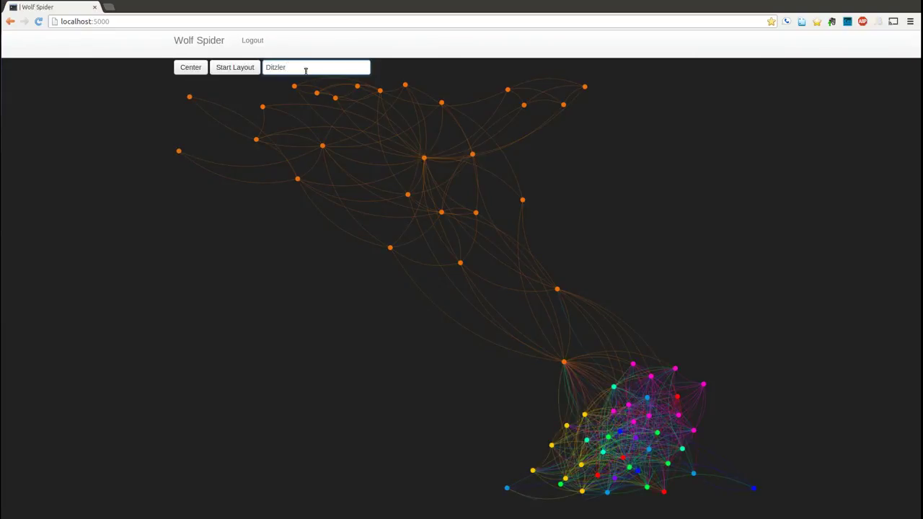
{"action": "type", "text": "Gregory"}
{"action": "key", "text": "Return"}
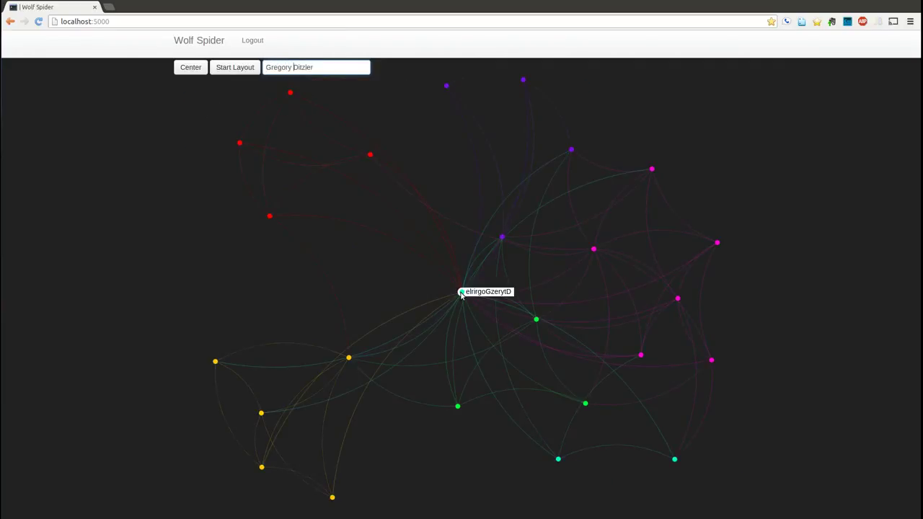
{"action": "left_click", "coordinate": [438, 260]}
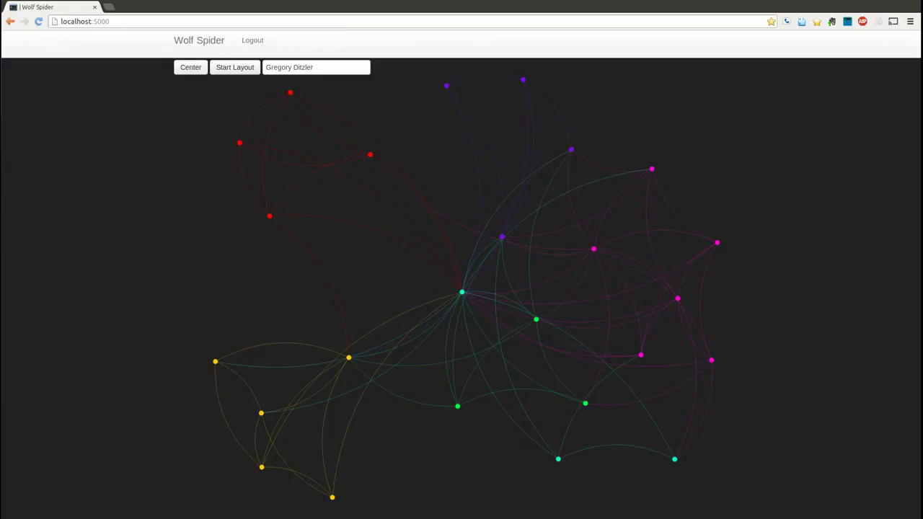
Prepend another person's name and 'to' to the query to find the path between them
{"action": "left_click", "coordinate": [345, 67]}
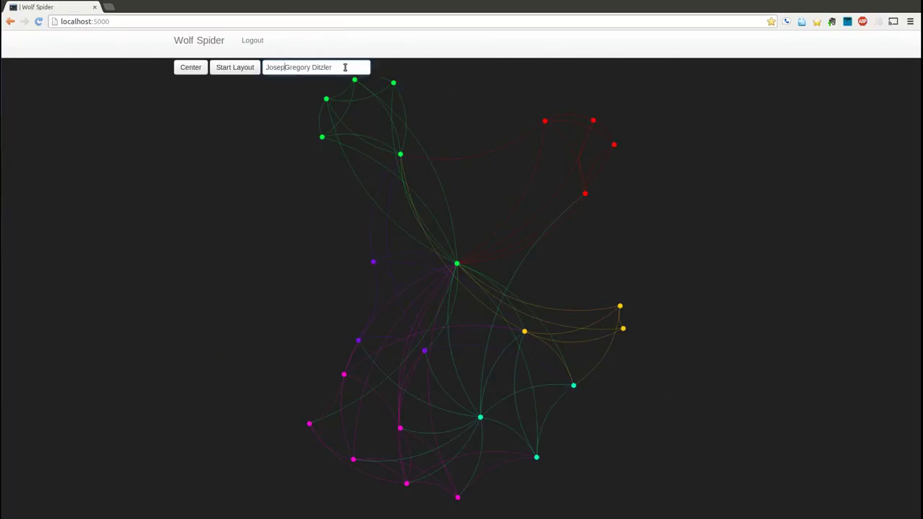
{"action": "key", "text": "Return"}
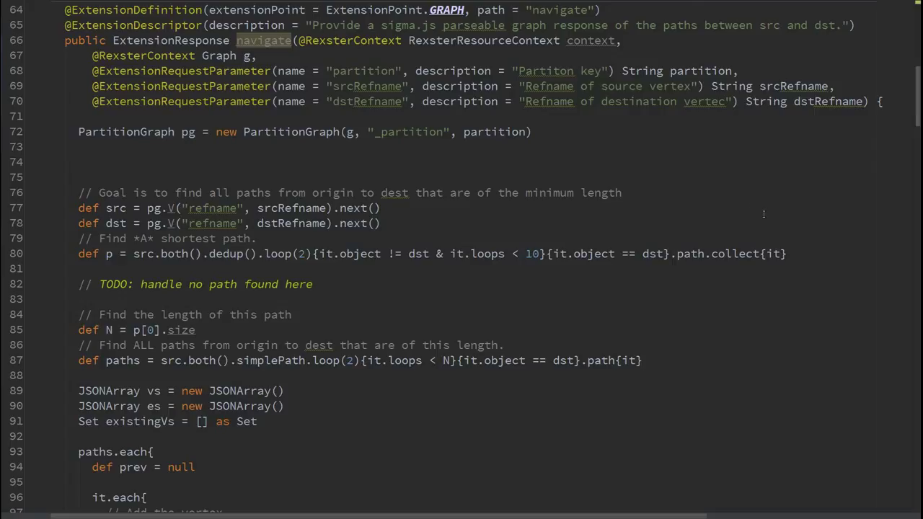
{"action": "scroll", "coordinate": [779, 220], "scroll_direction": "down", "scroll_amount": 1}
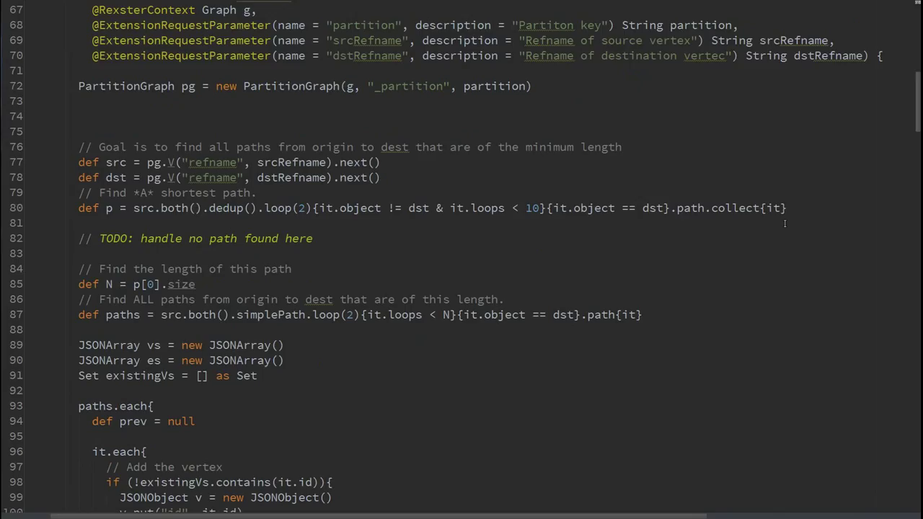
{"action": "scroll", "coordinate": [784, 223], "scroll_direction": "down", "scroll_amount": 1}
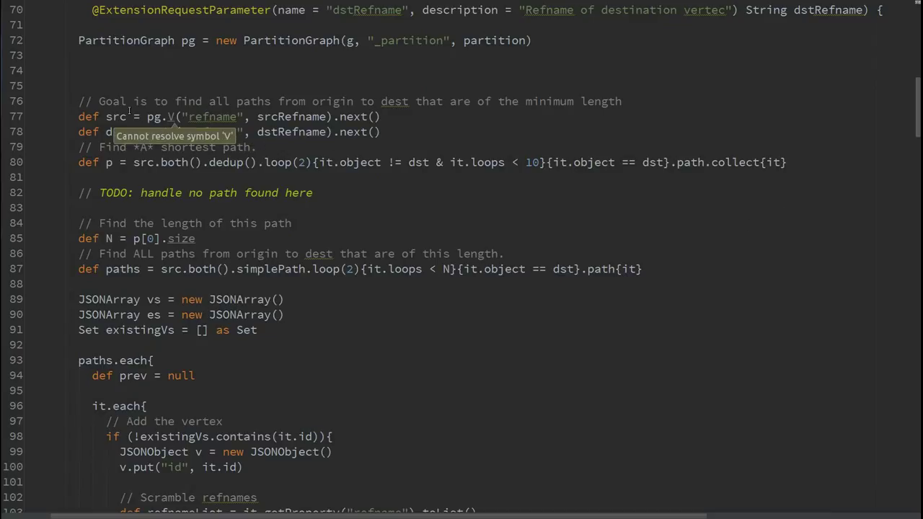
{"action": "double_click", "coordinate": [214, 116]}
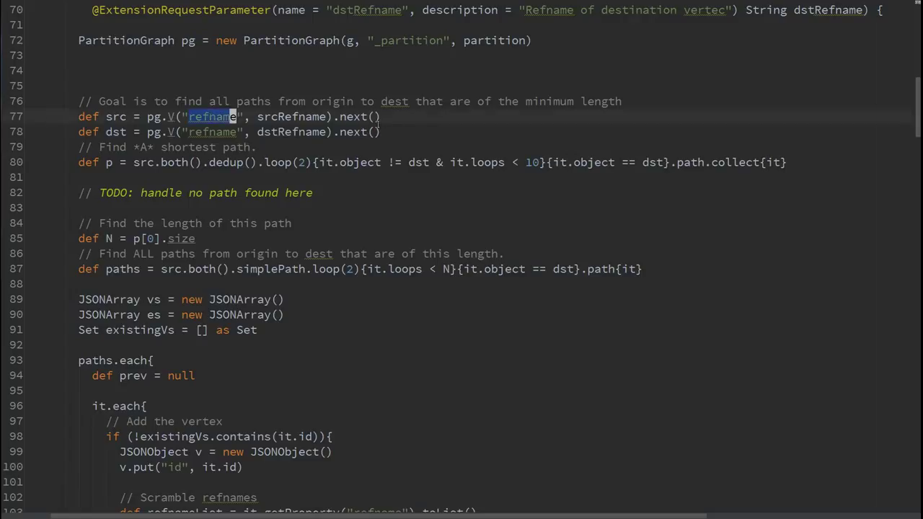
{"action": "left_click", "coordinate": [413, 119]}
{"action": "left_click", "coordinate": [805, 163]}
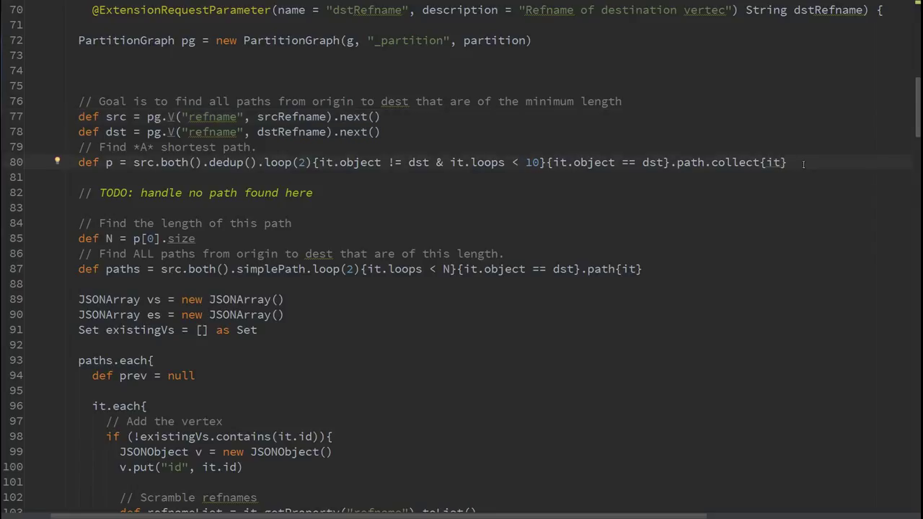
{"action": "double_click", "coordinate": [532, 163]}
{"action": "left_click", "coordinate": [433, 184]}
{"action": "left_click", "coordinate": [330, 218]}
{"action": "key", "text": "Down"}
{"action": "left_click", "coordinate": [676, 270]}
{"action": "scroll", "coordinate": [686, 282], "scroll_direction": "down", "scroll_amount": 3}
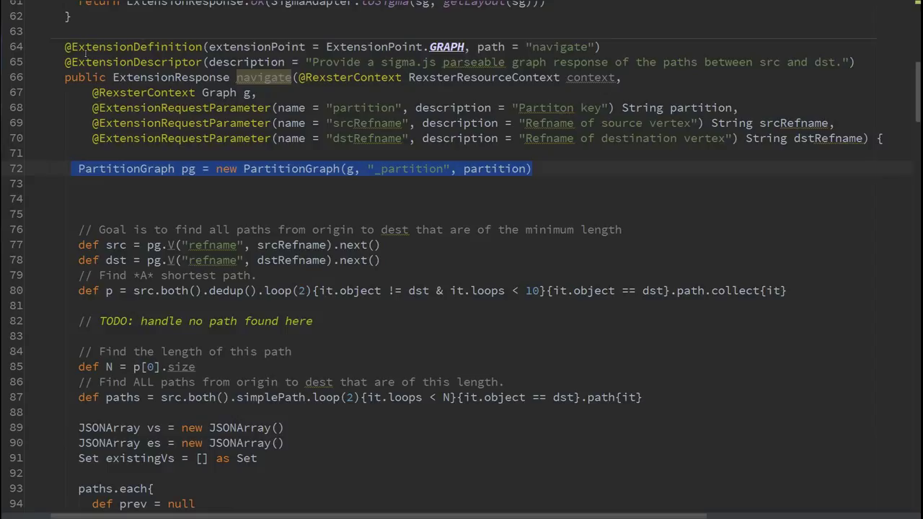
Select the PartitionGraph class name and the pg variable on line 72
{"action": "double_click", "coordinate": [308, 171]}
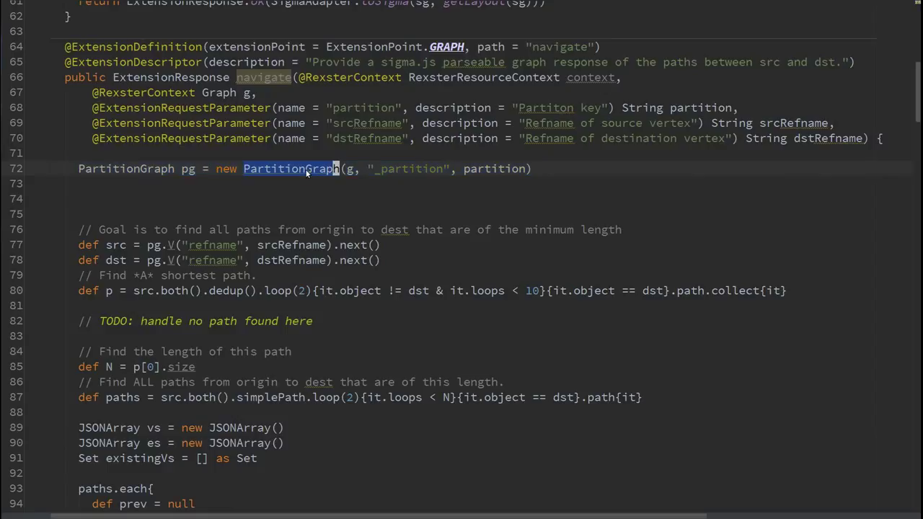
{"action": "double_click", "coordinate": [189, 168]}
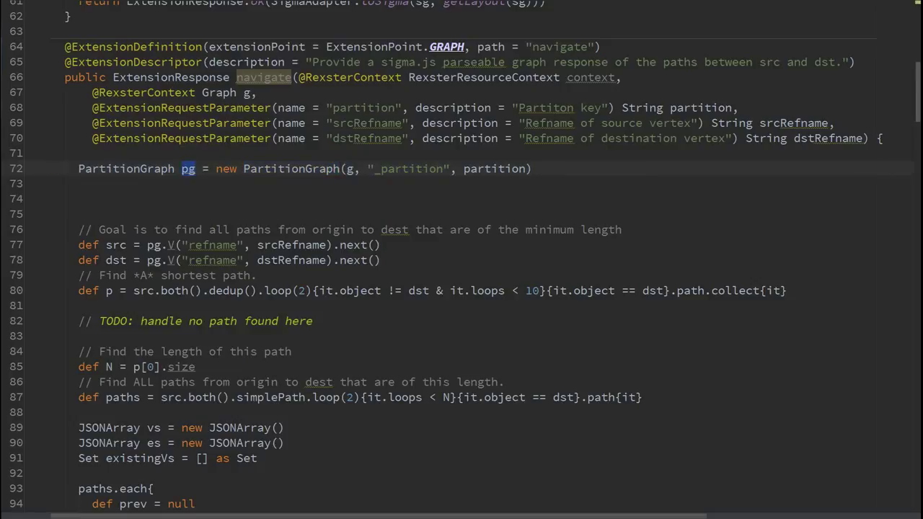